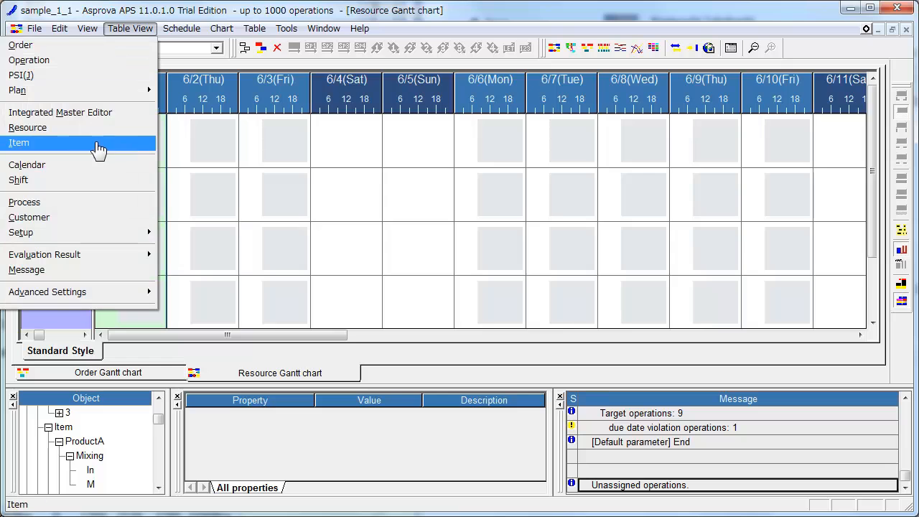
# - Show the item table in the Drilldown BOM style and widen the Item type column
pyautogui.click(135, 349)
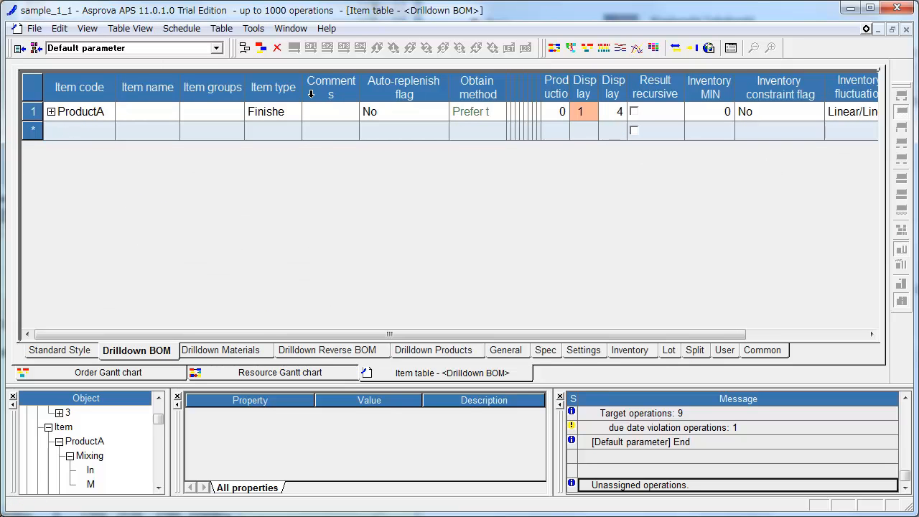
pyautogui.moveTo(298, 85); pyautogui.dragTo(346, 85)
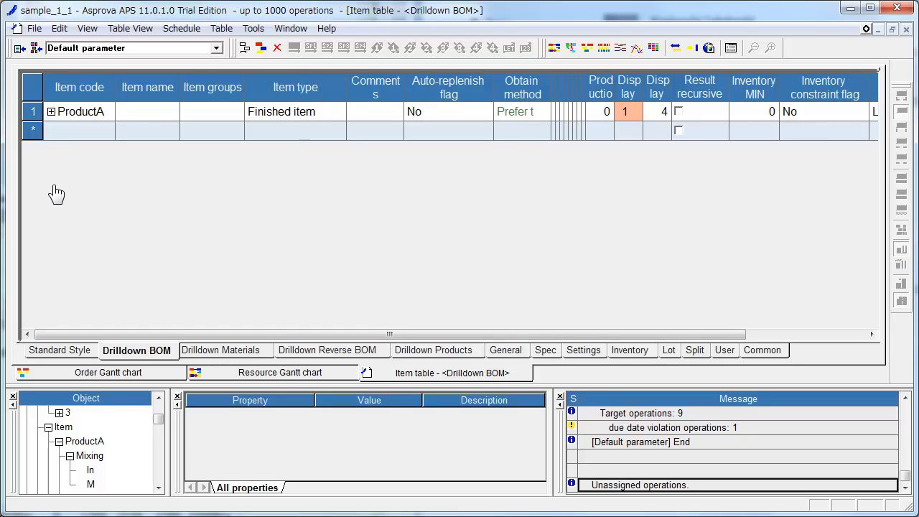
# - Open the graphical display of ProductA and review its process flow from the raw material through to the finished item
pyautogui.click(33, 115)
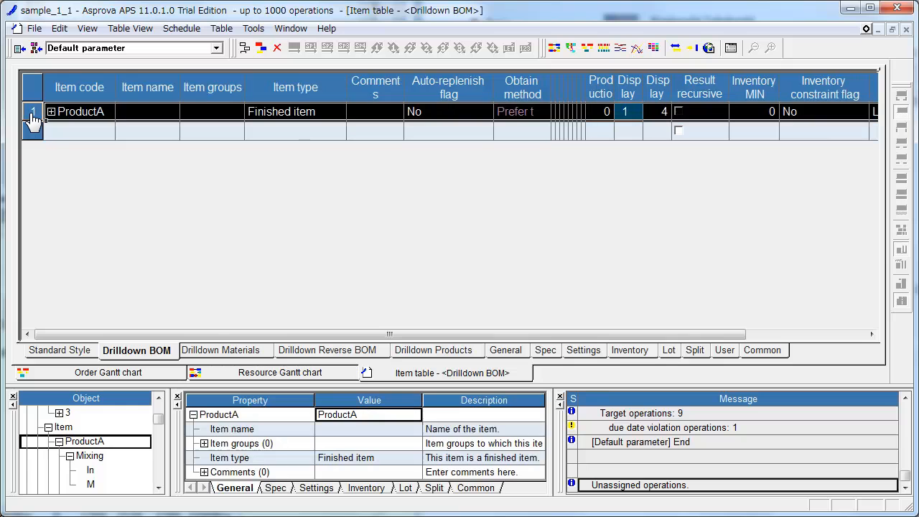
pyautogui.rightClick(33, 117)
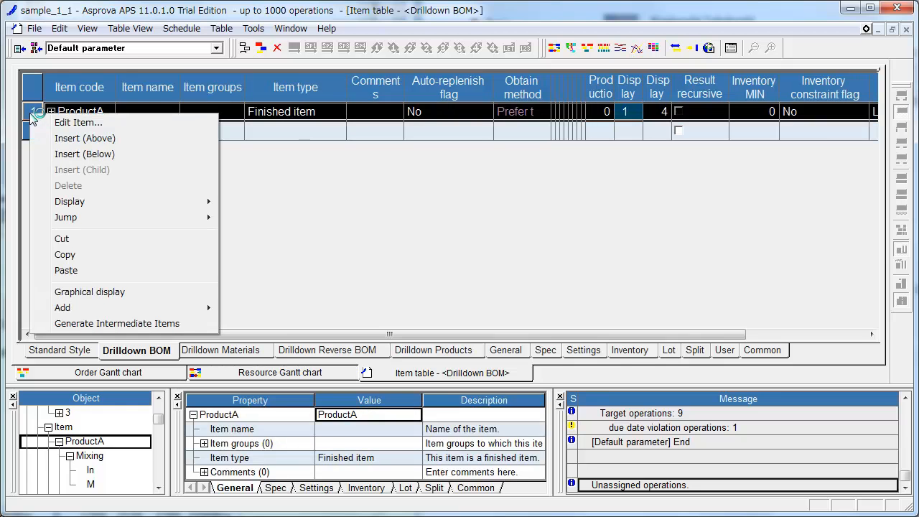
pyautogui.click(90, 292)
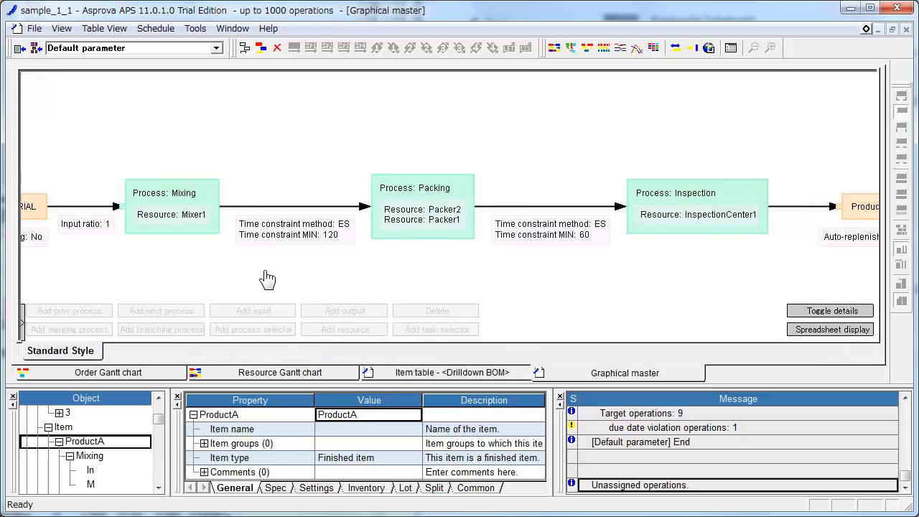
pyautogui.moveTo(167, 257); pyautogui.dragTo(323, 271)
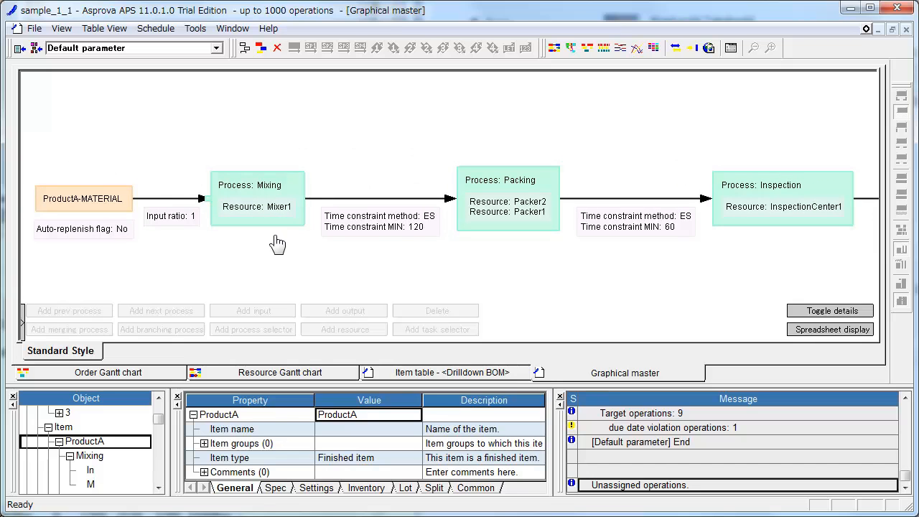
pyautogui.moveTo(541, 263); pyautogui.dragTo(293, 247)
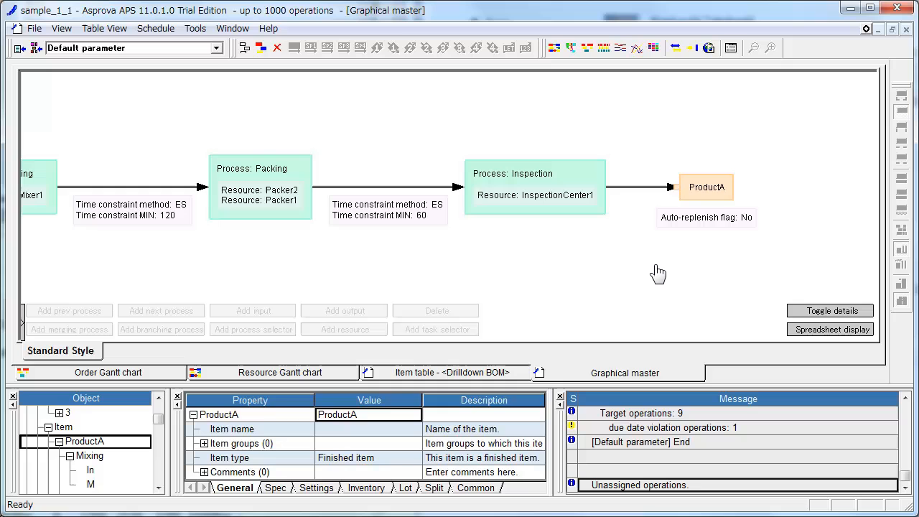
# - Open ProductA's spreadsheet display, maximize it, and widen the Resource/Item and Process code columns to fit their full names
pyautogui.click(818, 334)
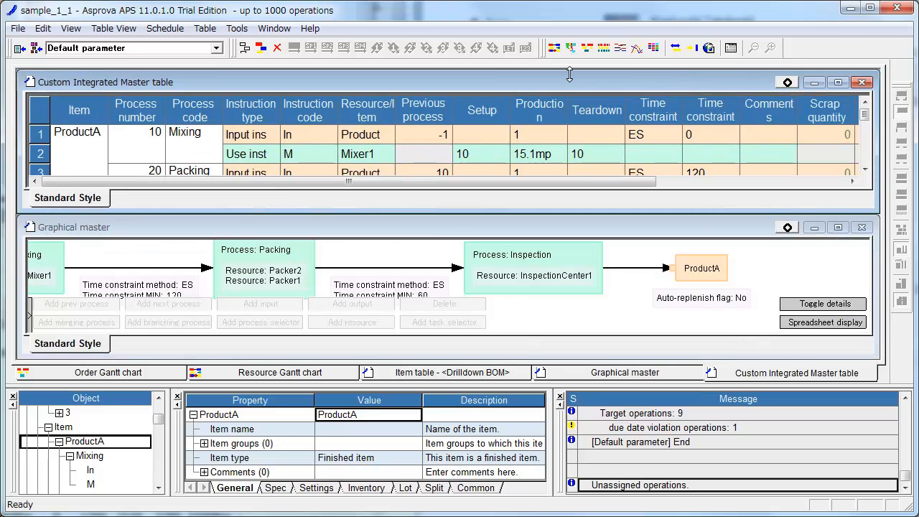
pyautogui.doubleClick(573, 86)
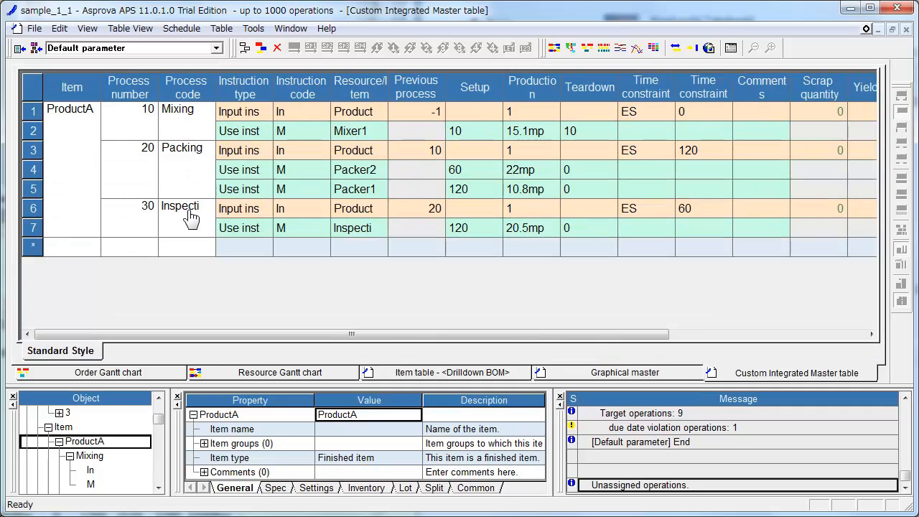
pyautogui.moveTo(387, 85); pyautogui.dragTo(430, 88)
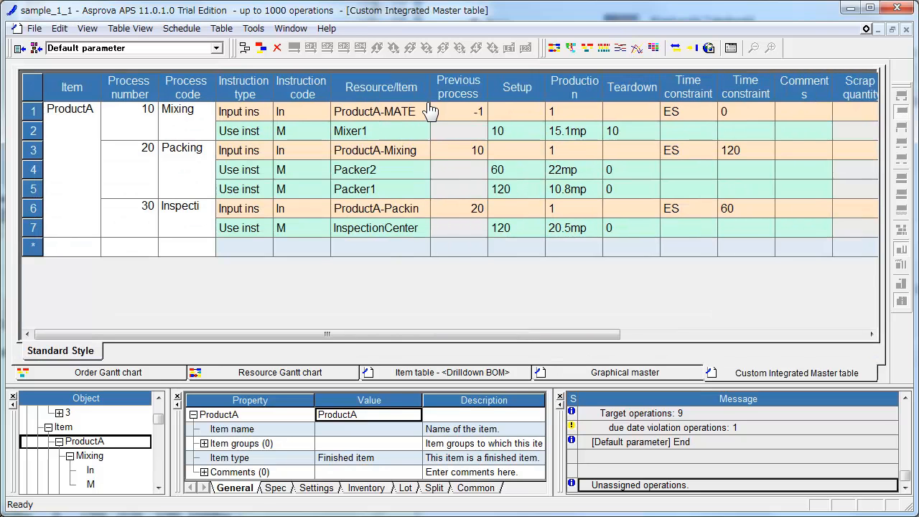
pyautogui.moveTo(432, 86); pyautogui.dragTo(447, 87)
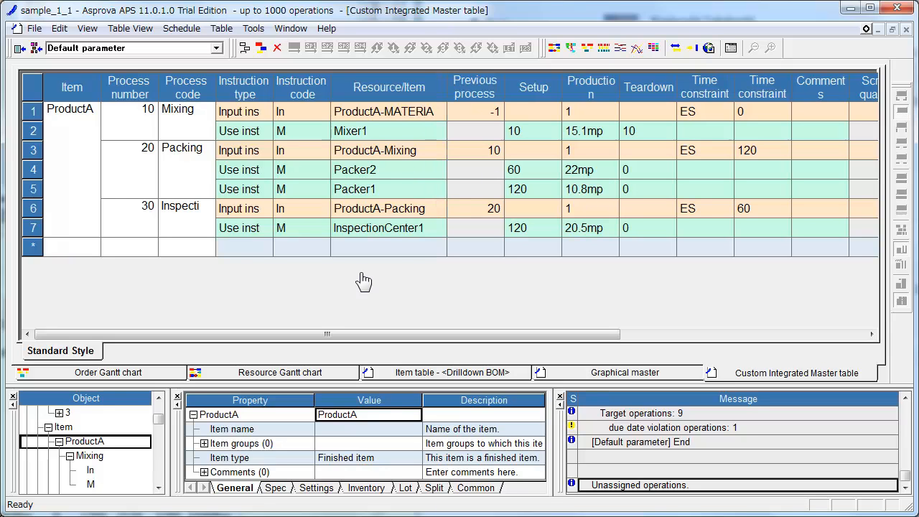
pyautogui.moveTo(216, 84); pyautogui.dragTo(239, 85)
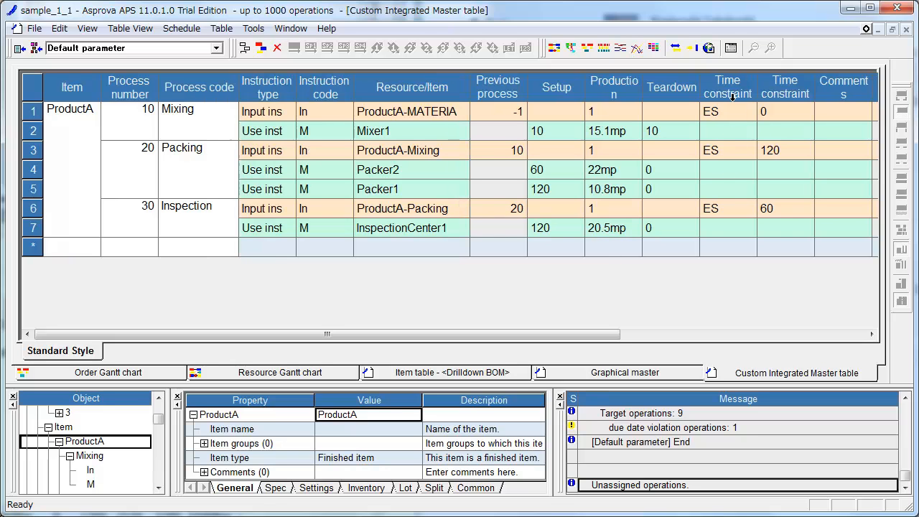
pyautogui.moveTo(732, 97)
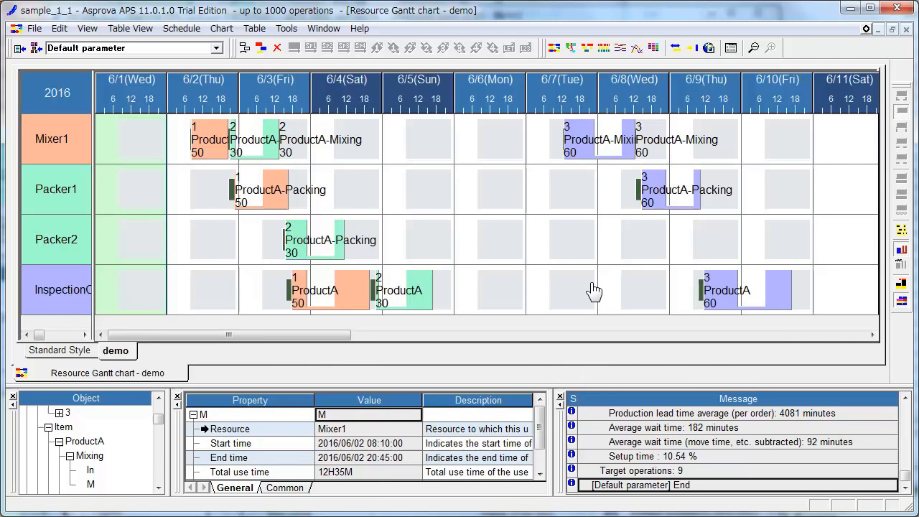
# - Open the order table to review the manufacturing orders
pyautogui.click(142, 28)
pyautogui.click(142, 42)
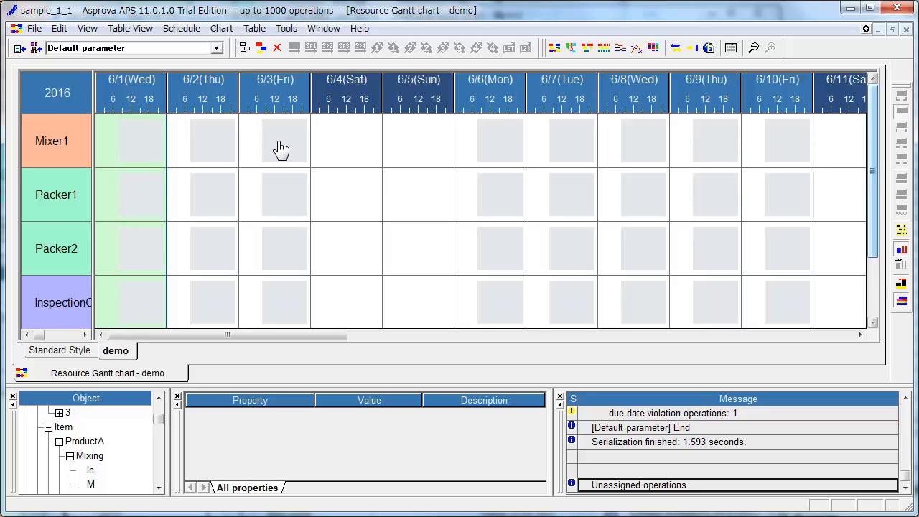
# - Reschedule the unassigned operations with the default parameter and reduce the Gantt chart's row height to fit all four resources
pyautogui.click(257, 47)
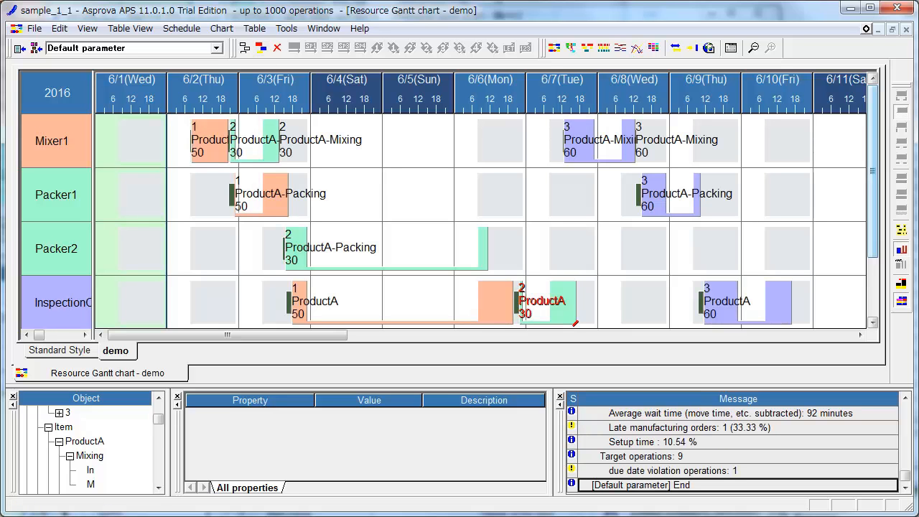
pyautogui.moveTo(51, 166); pyautogui.dragTo(53, 162)
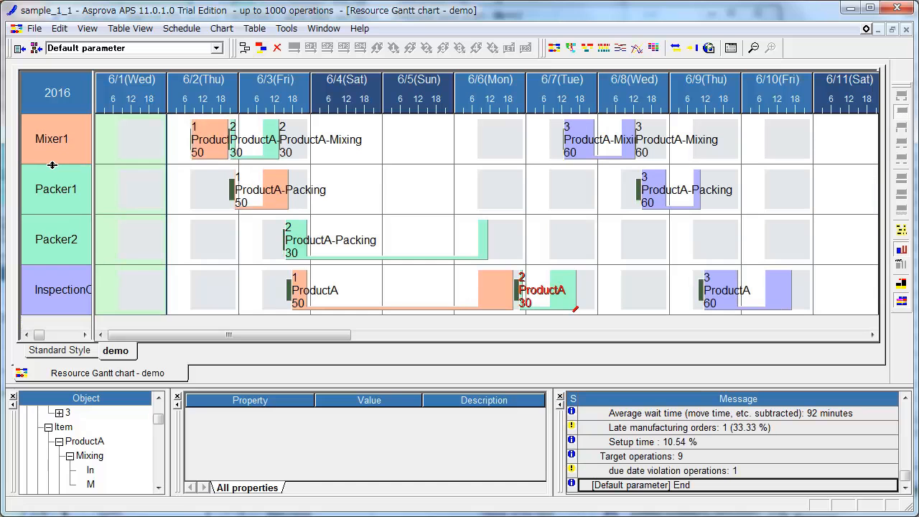
# - Examine order 1's linked mixing, packing and inspection operations, and check order 2's mixing and late inspection operations on the Gantt chart
pyautogui.click(217, 144)
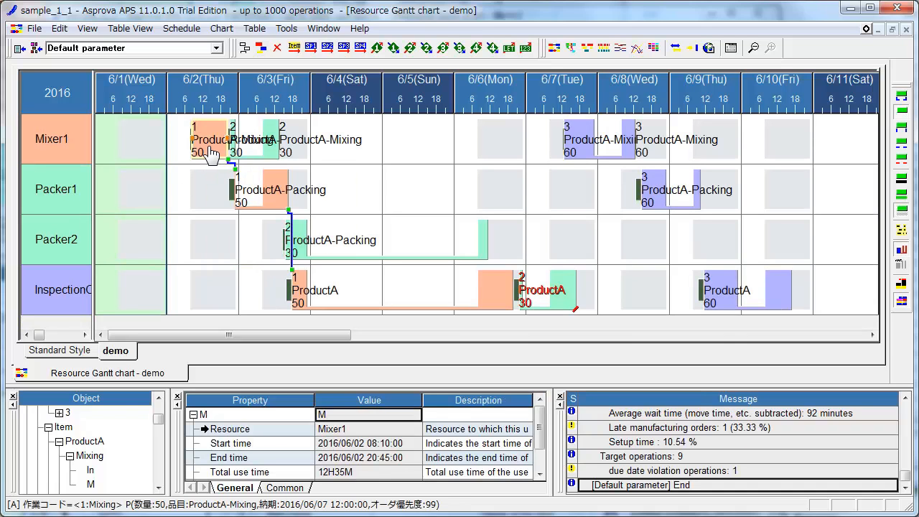
pyautogui.moveTo(273, 193)
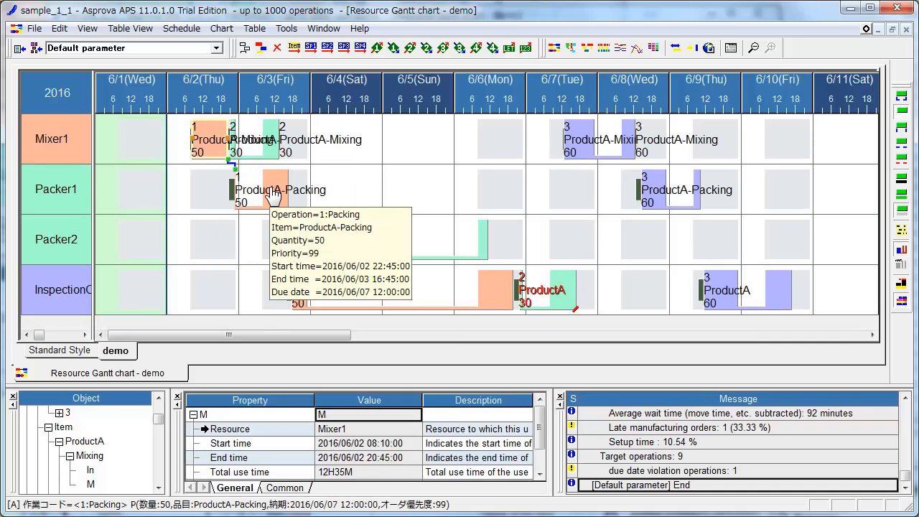
pyautogui.moveTo(274, 193)
pyautogui.mouseDown()
pyautogui.moveTo(320, 244)
pyautogui.moveTo(280, 203)
pyautogui.mouseUp()
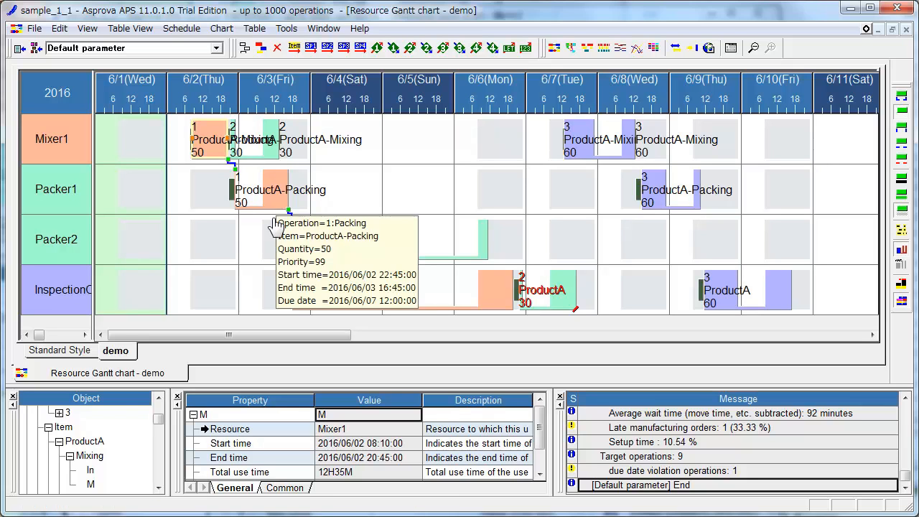
pyautogui.moveTo(298, 291)
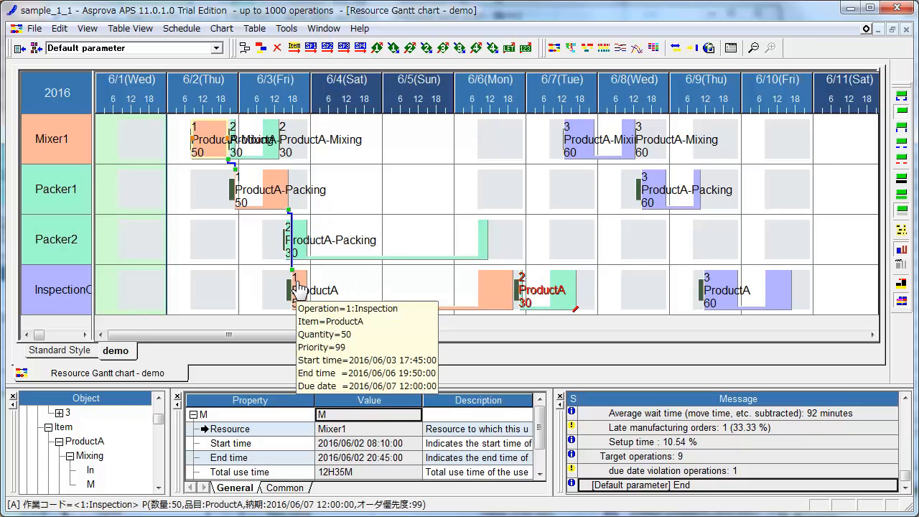
pyautogui.click(342, 295)
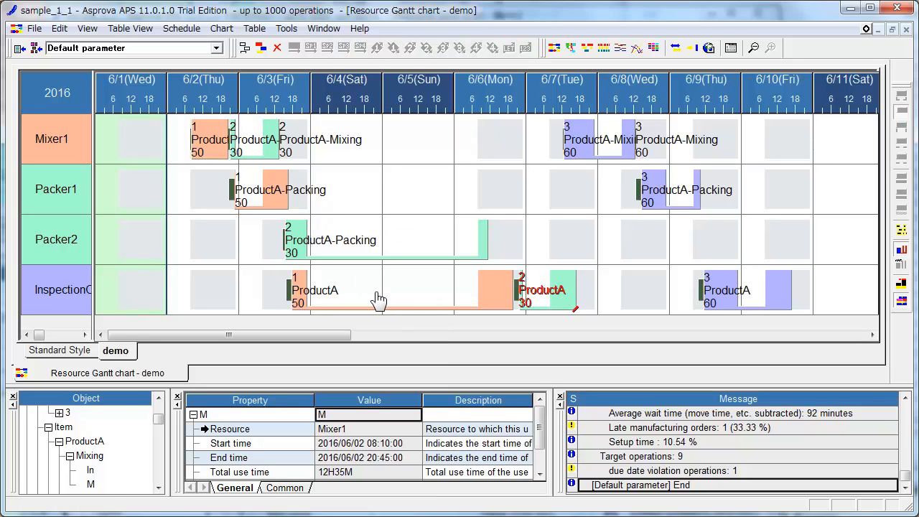
pyautogui.moveTo(206, 138)
pyautogui.moveTo(239, 138)
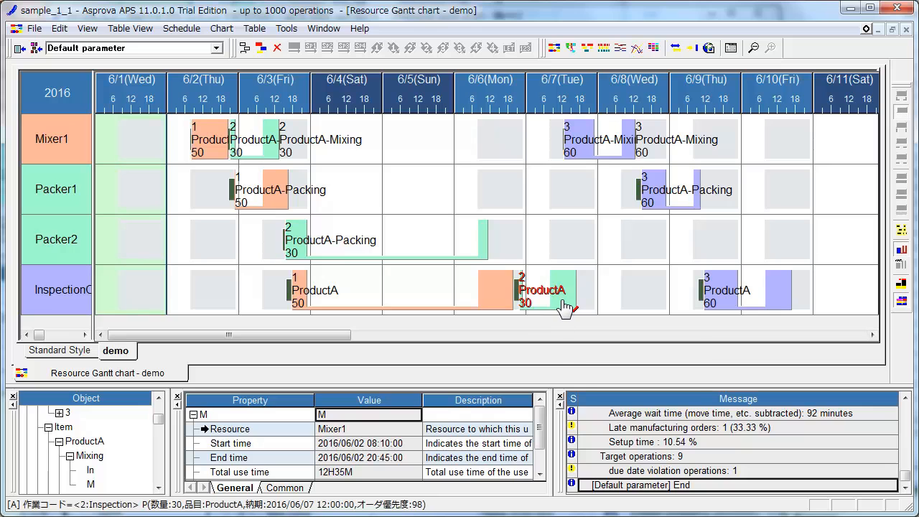
pyautogui.moveTo(565, 307)
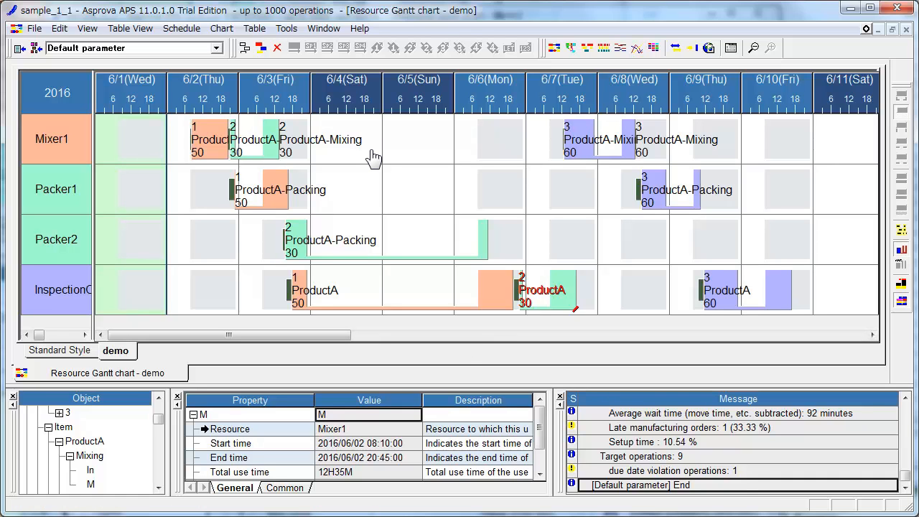
# - Assign DayShift to all four resources on Saturday 6/4 and Sunday 6/5, reschedule, and check order 2's inspection operation
pyautogui.moveTo(365, 147); pyautogui.dragTo(394, 289)
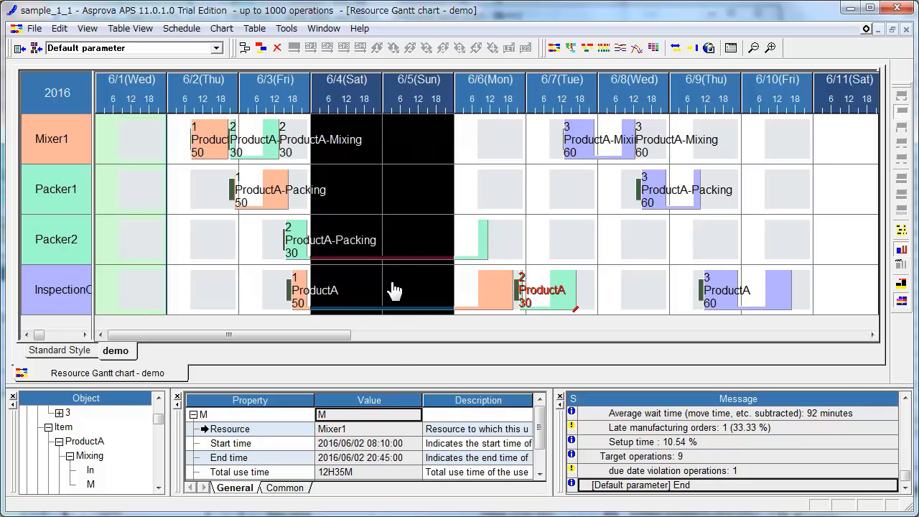
pyautogui.rightClick(394, 288)
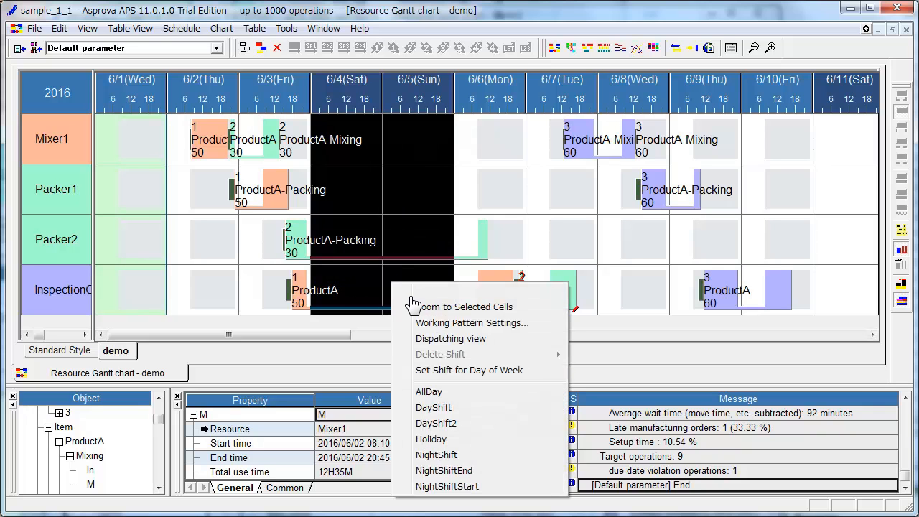
pyautogui.click(427, 407)
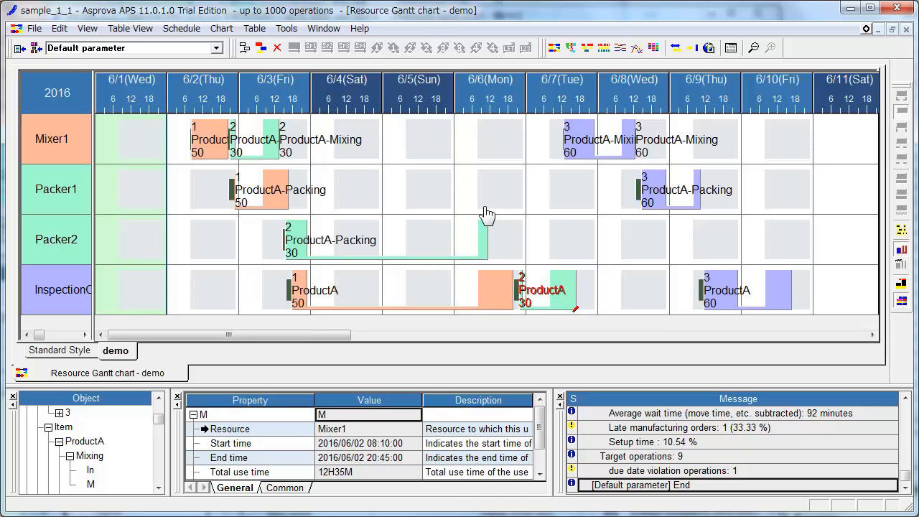
pyautogui.click(263, 48)
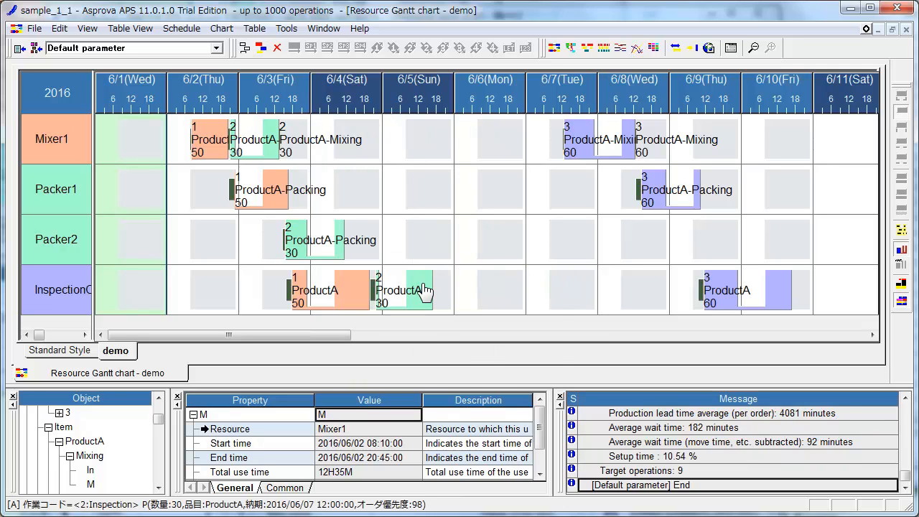
pyautogui.moveTo(422, 298)
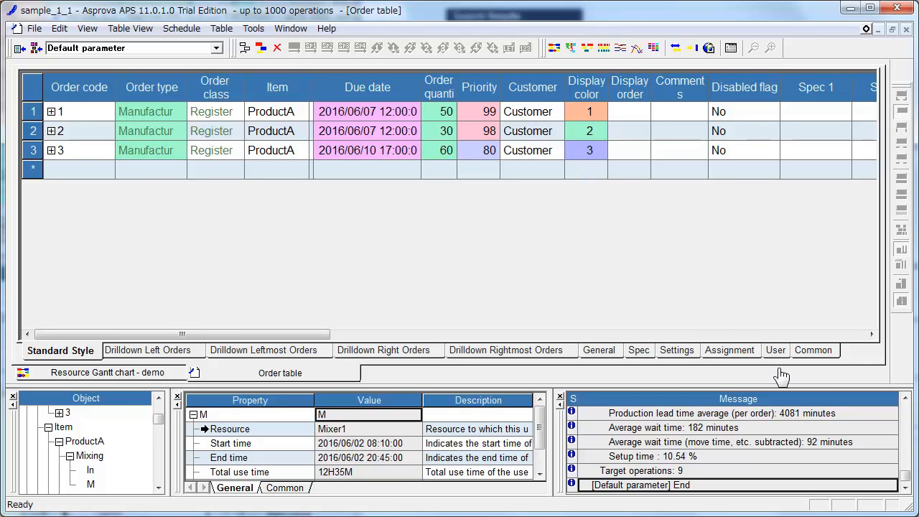
# - Return to the resource Gantt chart and examine order 3's inspection times and the links between its mixing, packing and inspection operations
pyautogui.click(156, 372)
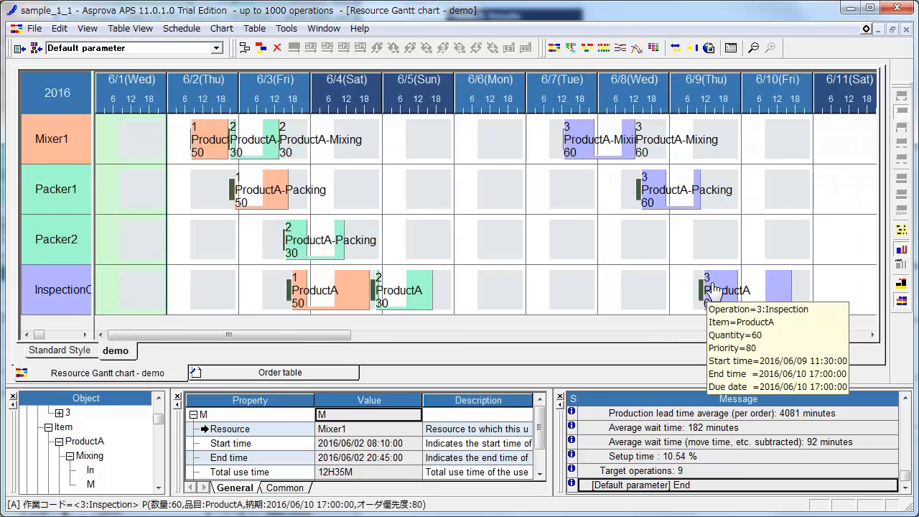
pyautogui.click(712, 294)
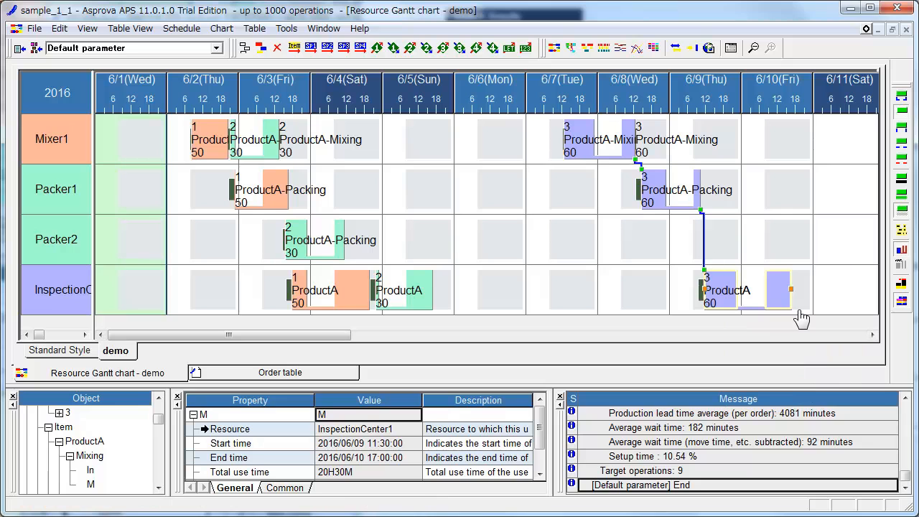
pyautogui.moveTo(793, 311)
pyautogui.moveTo(708, 314)
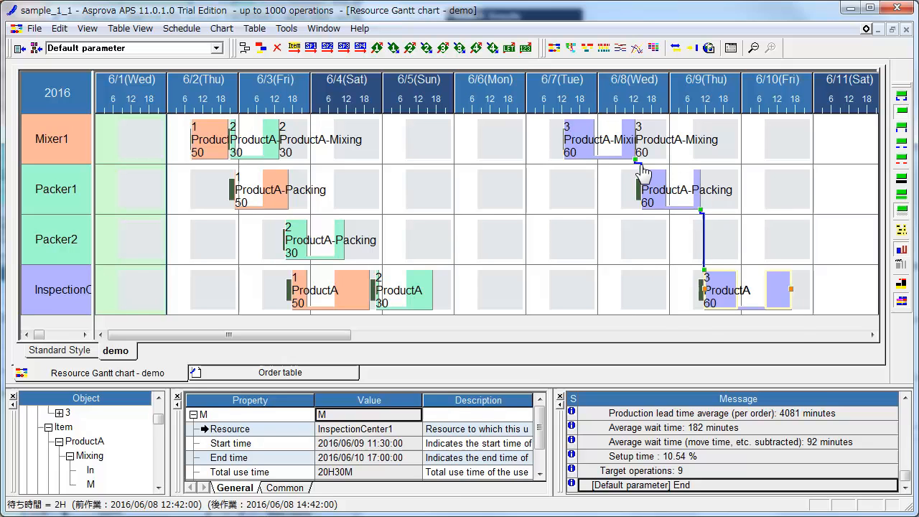
pyautogui.moveTo(639, 174)
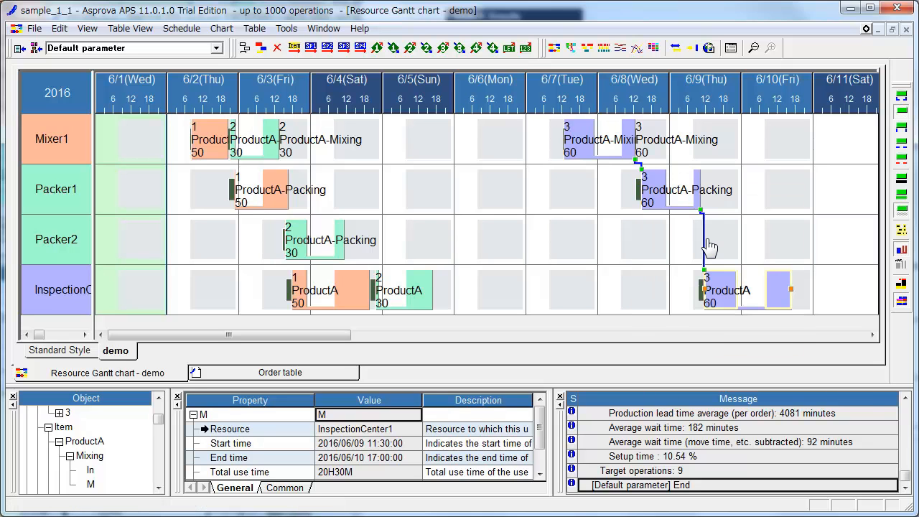
pyautogui.moveTo(703, 240)
# - Check the time constraints between processes in the Integrated Master Editor, and return to the resource Gantt chart
pyautogui.click(133, 29)
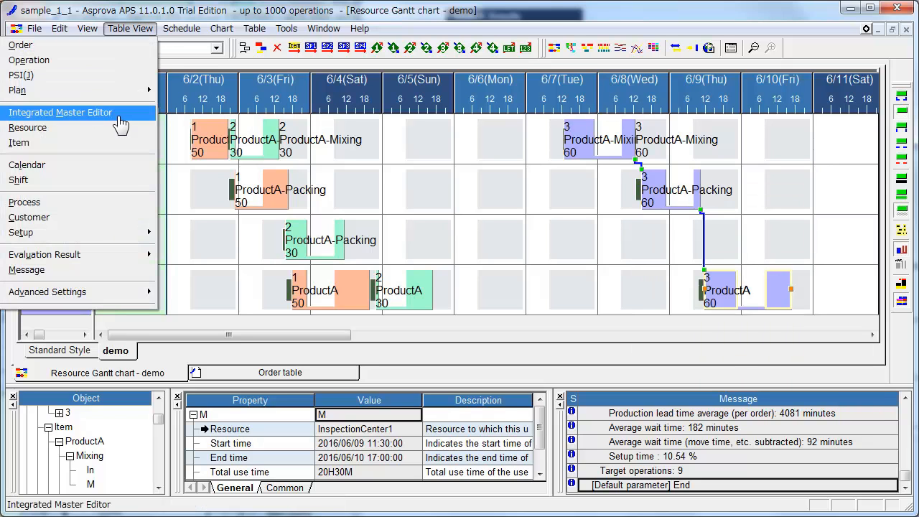
pyautogui.click(118, 113)
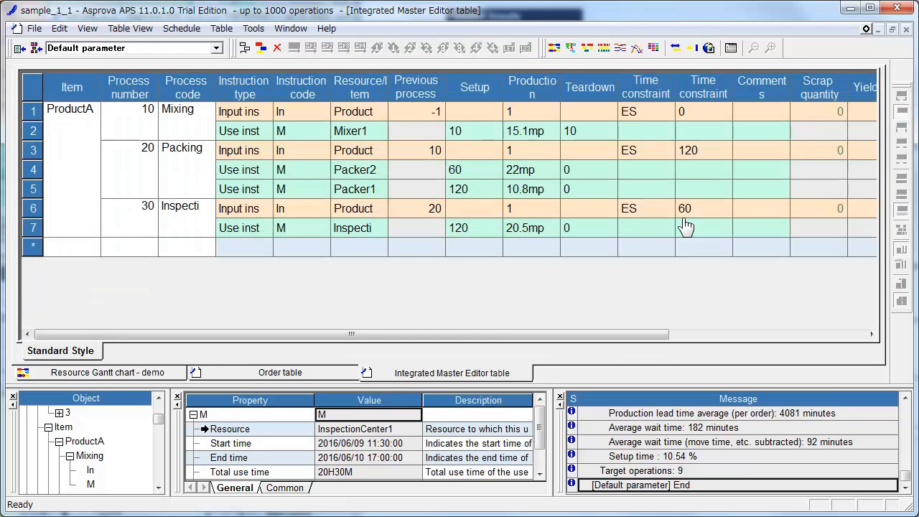
pyautogui.click(158, 378)
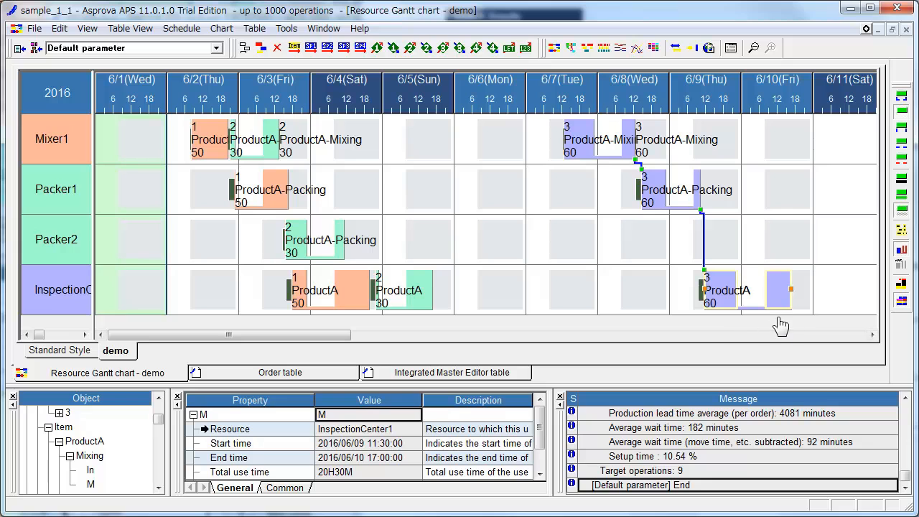
# - Add a new order with the code RUSH to the Order table and set its item to ProductA
pyautogui.moveTo(791, 310)
pyautogui.click(344, 378)
pyautogui.click(94, 177)
pyautogui.write('RUSH')
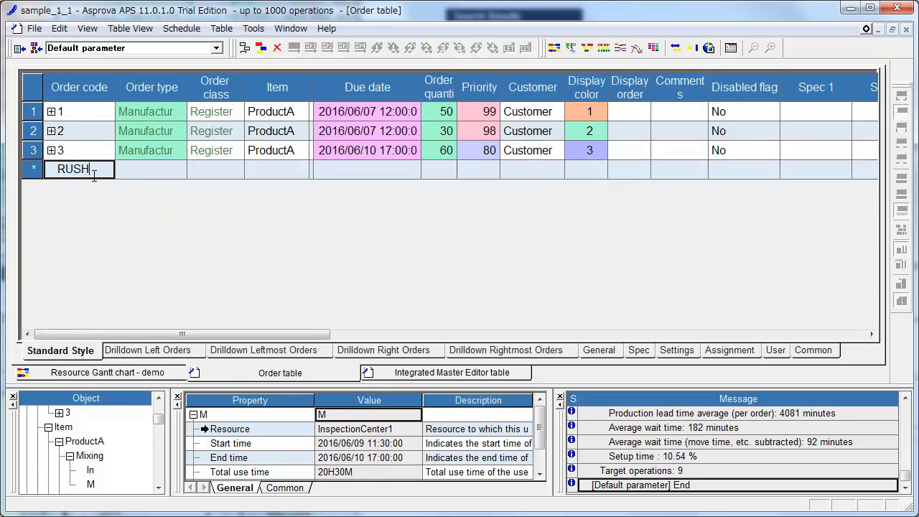
pyautogui.press('Tab')
pyautogui.press('Tab')
pyautogui.press('Tab')
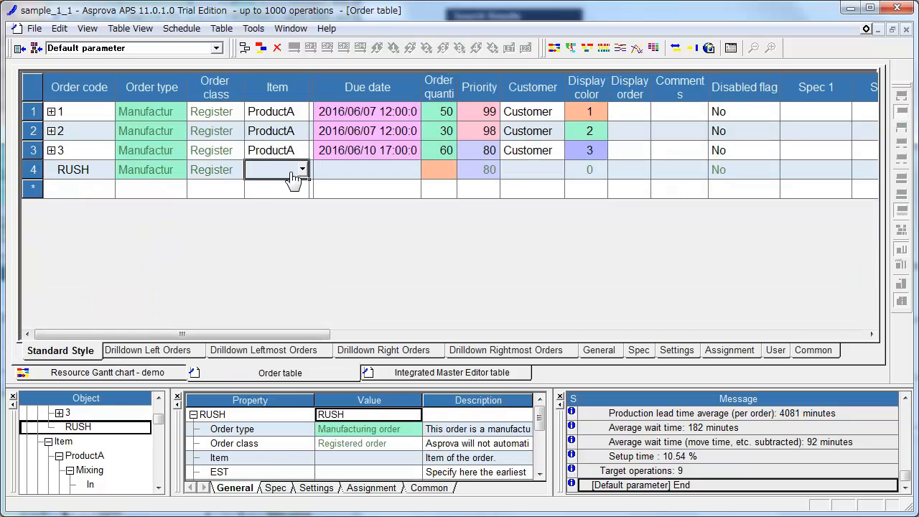
pyautogui.click(302, 170)
pyautogui.click(296, 194)
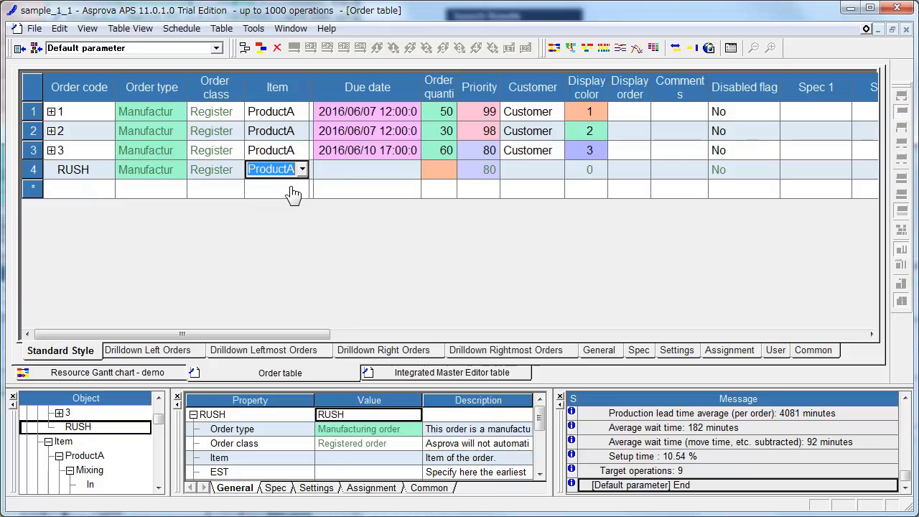
# - Give the RUSH order the same due date as order 2, 2016/06/07 12:00, with quantity 10 and priority 99.9
pyautogui.click(358, 174)
pyautogui.click(359, 134)
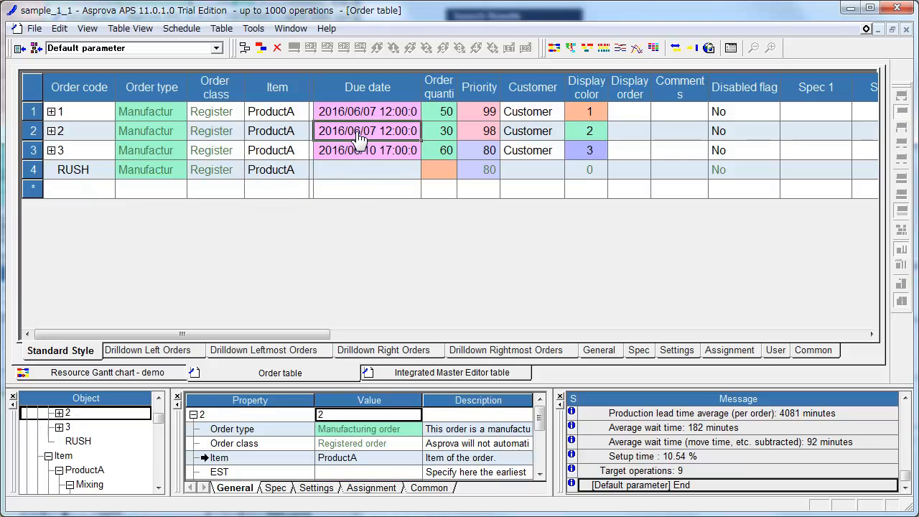
pyautogui.click(364, 175)
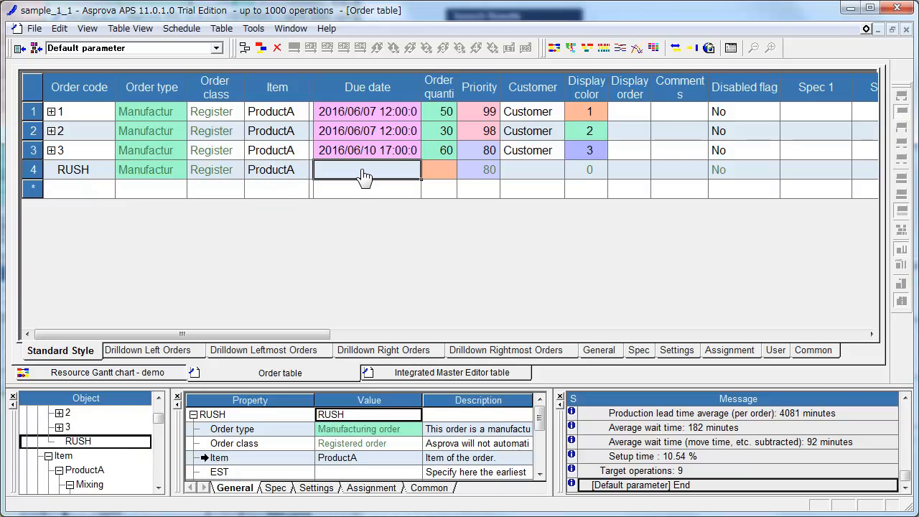
pyautogui.doubleClick(365, 175)
pyautogui.click(445, 178)
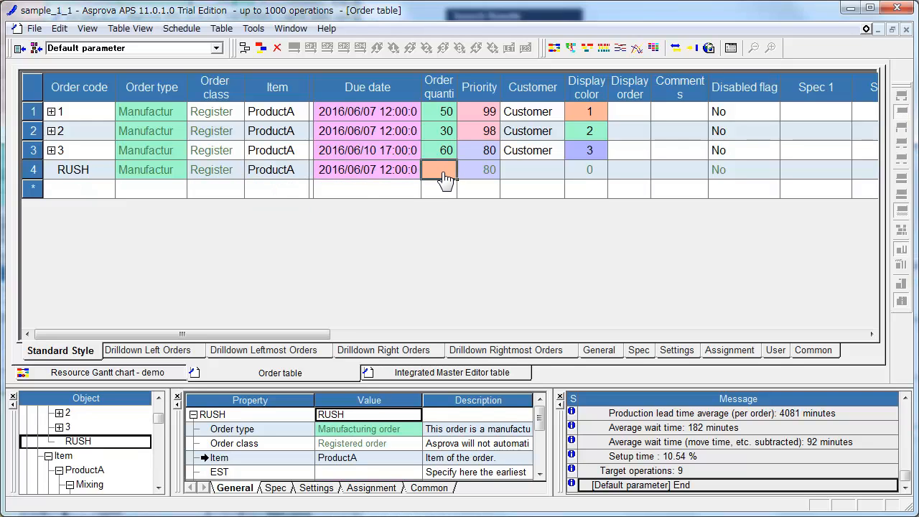
pyautogui.write('10')
pyautogui.click(491, 180)
pyautogui.write('99.9')
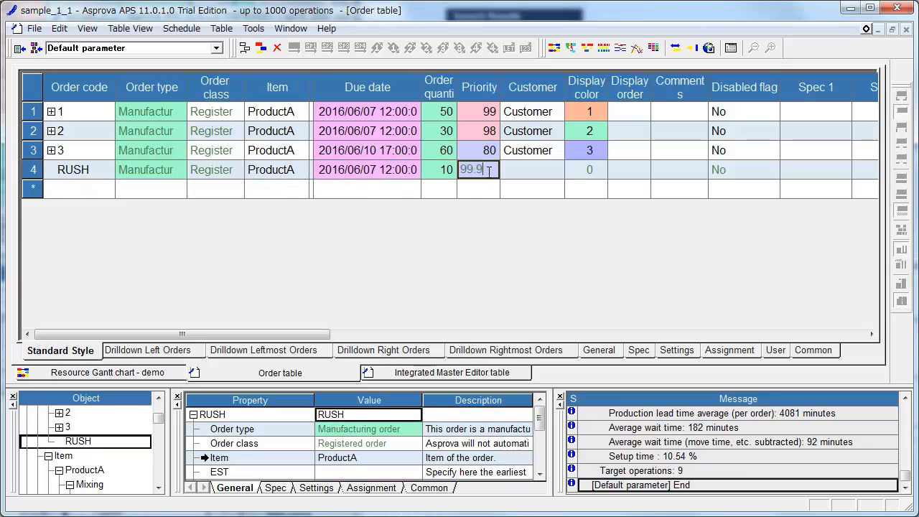
pyautogui.click(528, 183)
# - Set the RUSH order's display color to 6
pyautogui.click(595, 175)
pyautogui.click(602, 170)
pyautogui.scroll(-2, 588, 230)
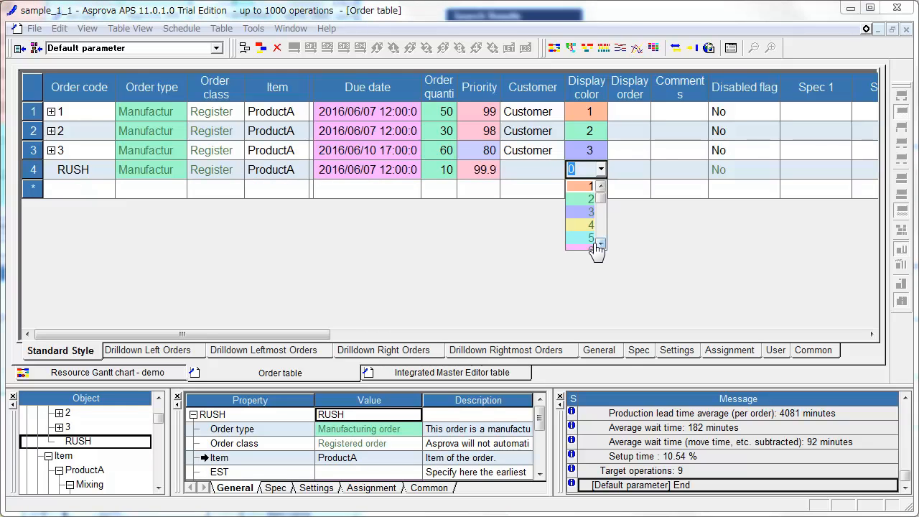
pyautogui.click(587, 244)
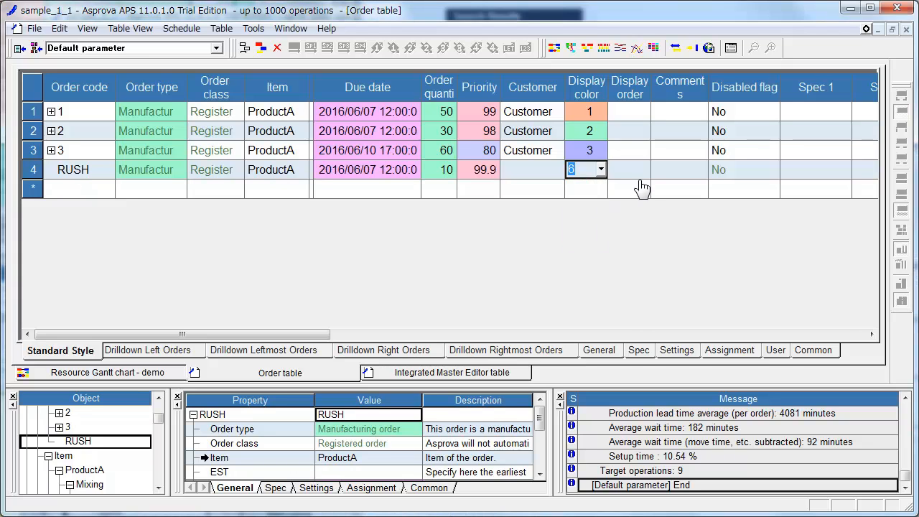
pyautogui.click(638, 190)
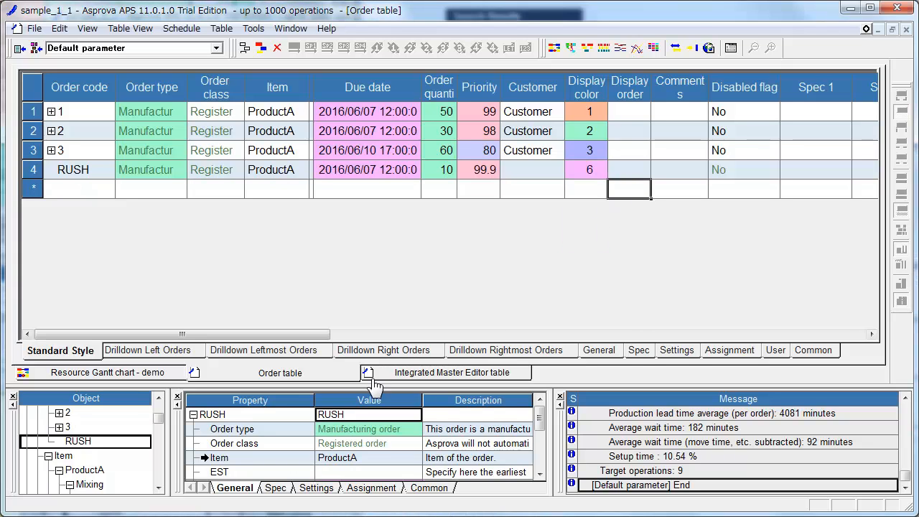
# - On the resource Gantt chart, widen the time scale and move the scheduling base time to about 18:00 on Thursday 6/2
pyautogui.click(131, 374)
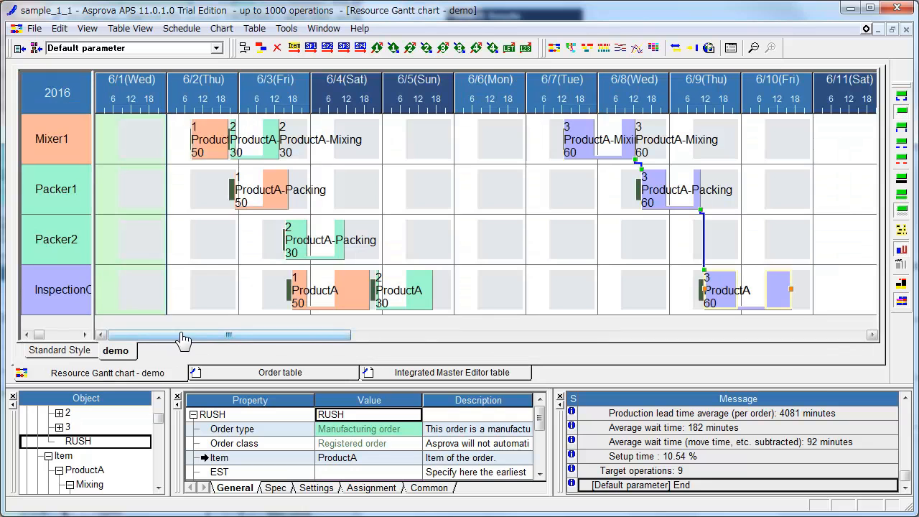
pyautogui.moveTo(240, 88); pyautogui.dragTo(318, 83)
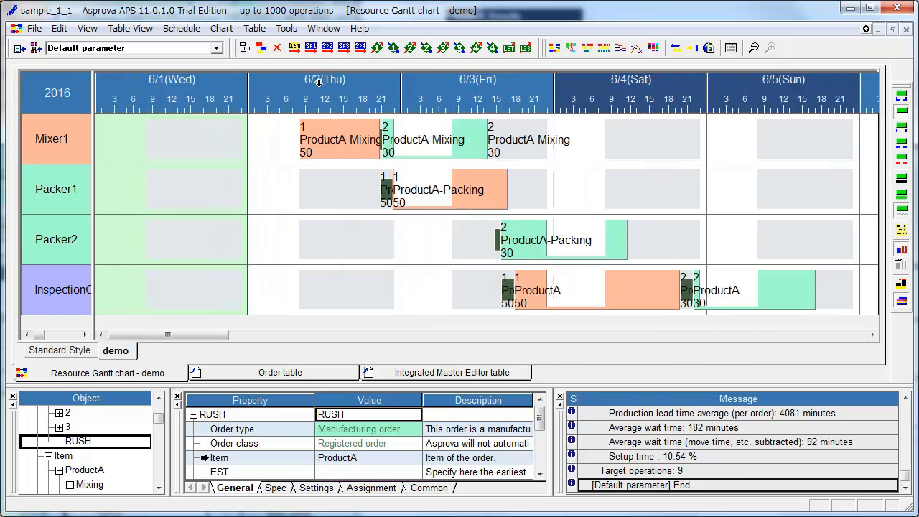
pyautogui.moveTo(246, 197); pyautogui.dragTo(366, 195)
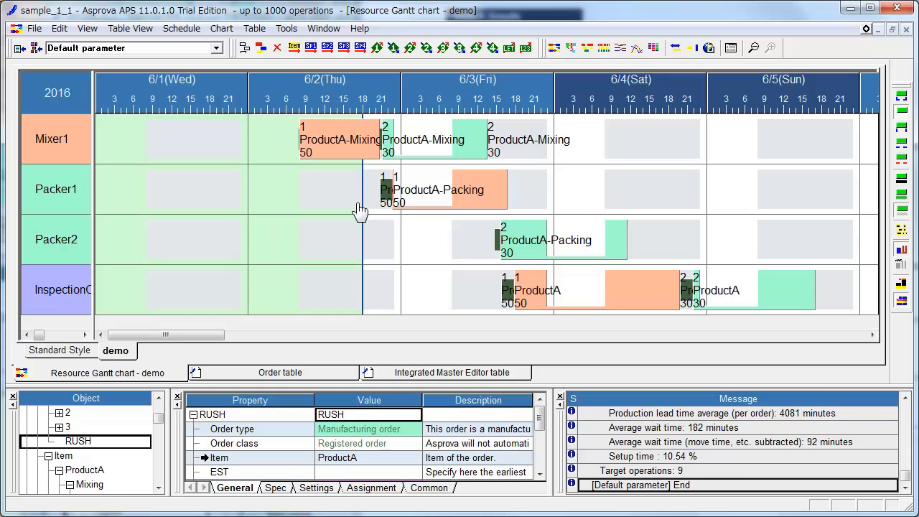
# - Enter a reported quantity of 10 in the results of order 1's mixing operation on Mixer1
pyautogui.moveTo(324, 159)
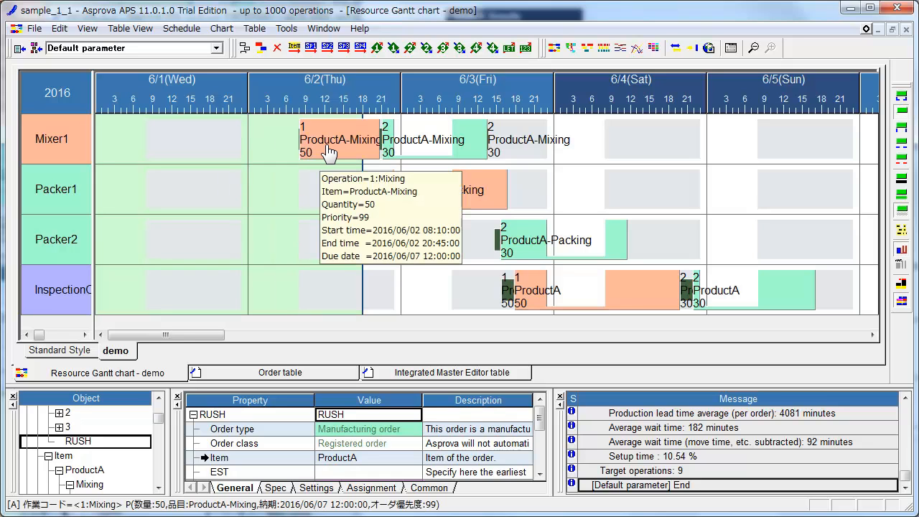
pyautogui.rightClick(327, 146)
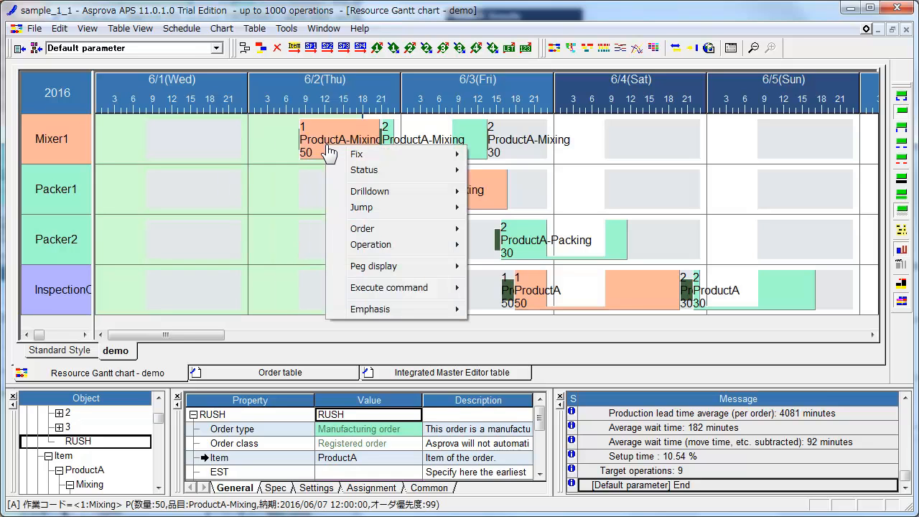
pyautogui.moveTo(359, 241)
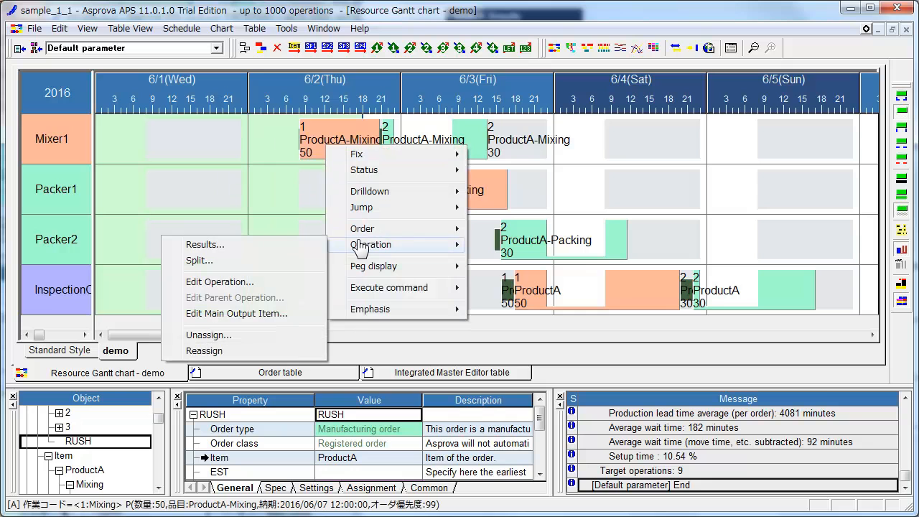
pyautogui.click(297, 248)
pyautogui.click(276, 76)
pyautogui.moveTo(331, 2); pyautogui.dragTo(340, 202)
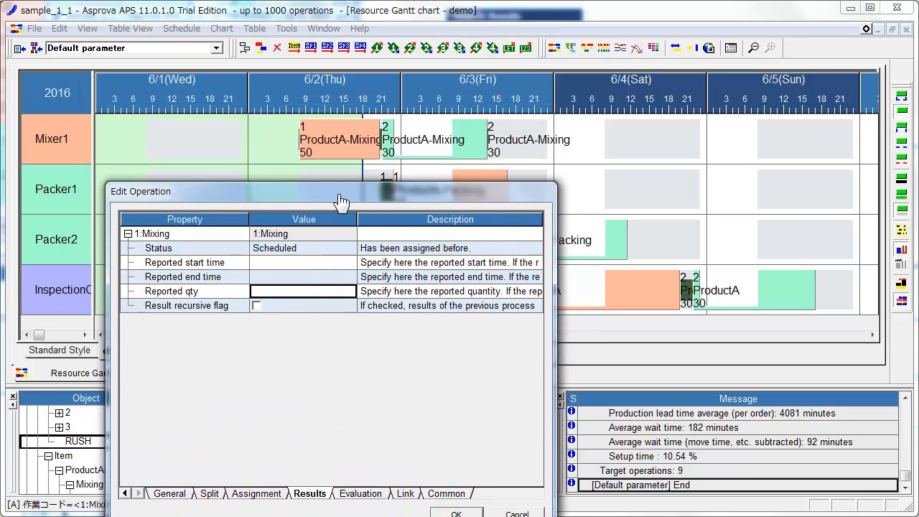
pyautogui.click(323, 307)
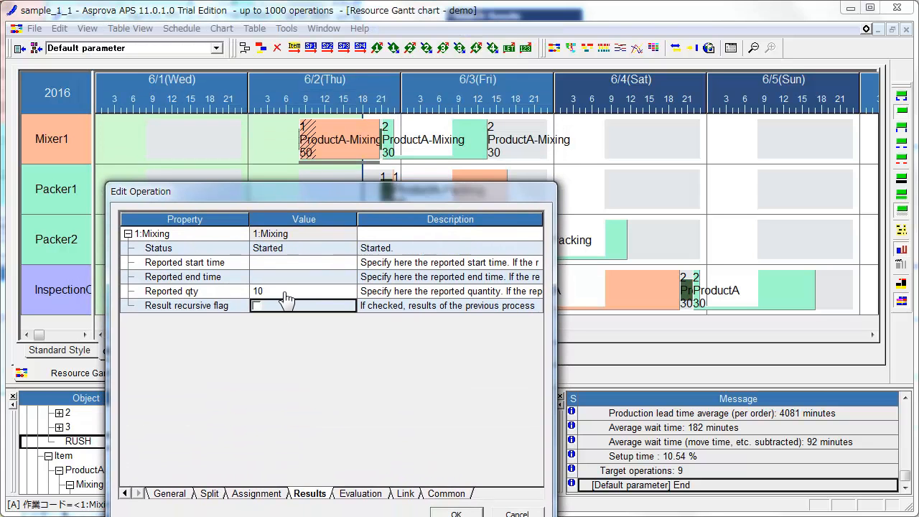
pyautogui.click(451, 512)
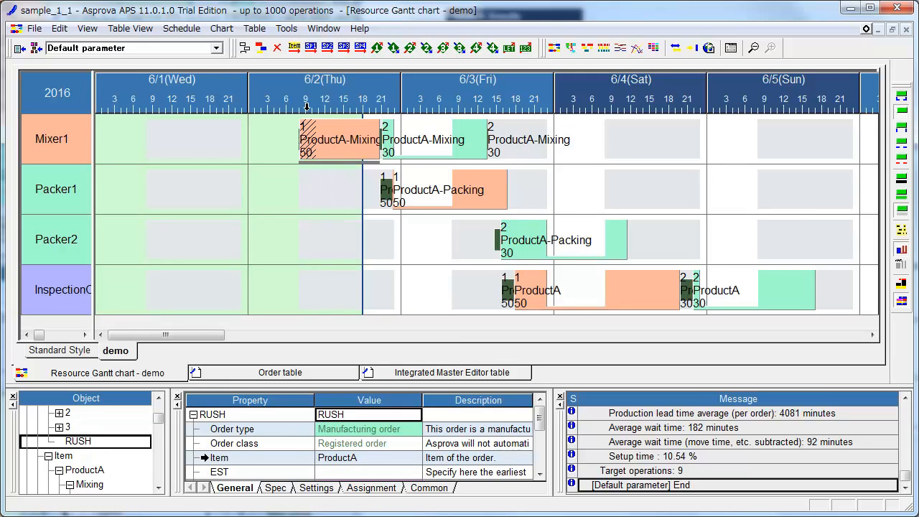
# - Check order 1's partly completed mixing operation and reschedule all orders with the default parameter
pyautogui.moveTo(310, 167)
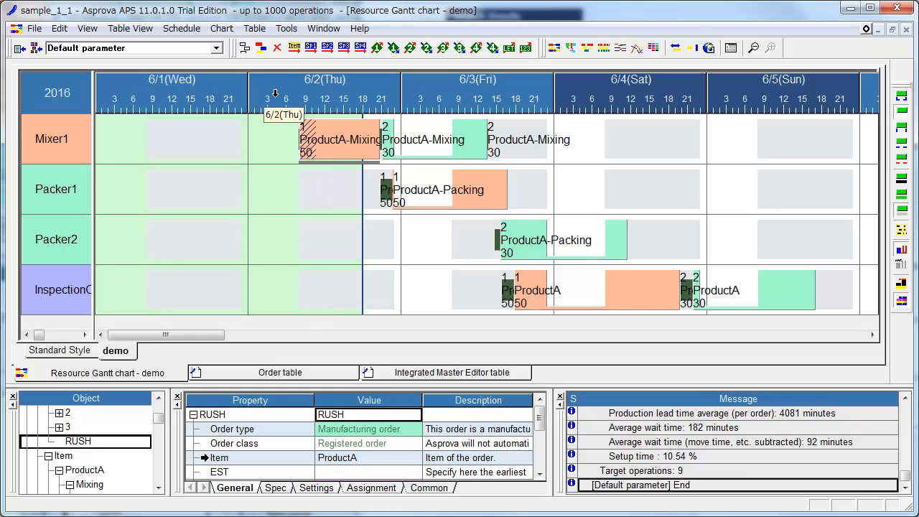
pyautogui.moveTo(316, 154)
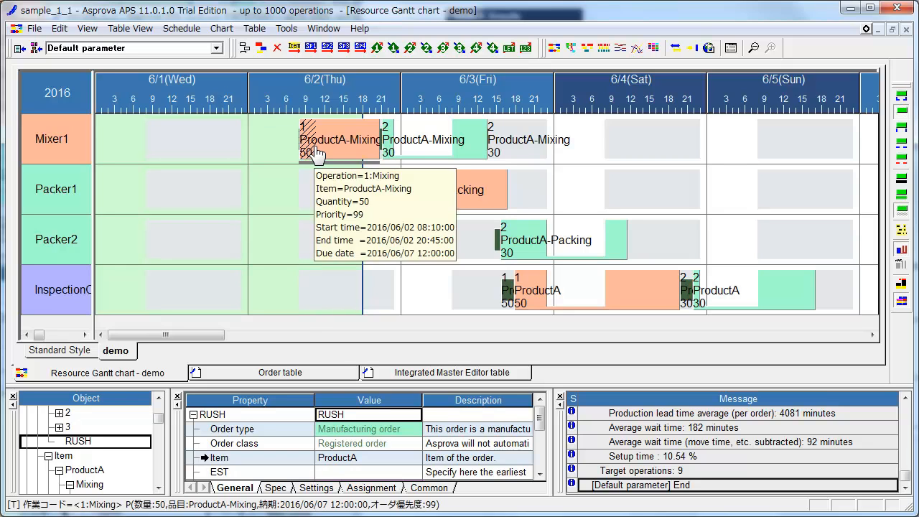
pyautogui.click(263, 51)
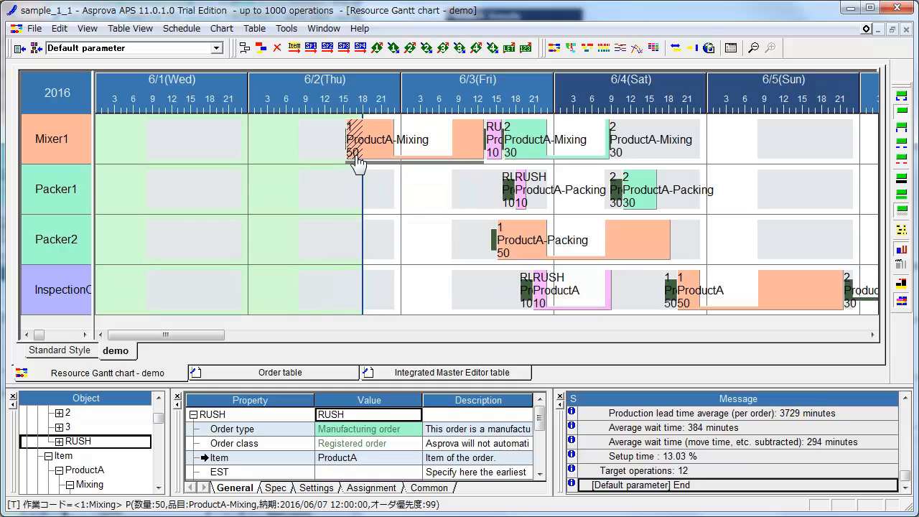
# - Examine order 1's rescheduled mixing operation, the RUSH order's process links, and the times of its inspection operation
pyautogui.moveTo(364, 156)
pyautogui.click(498, 157)
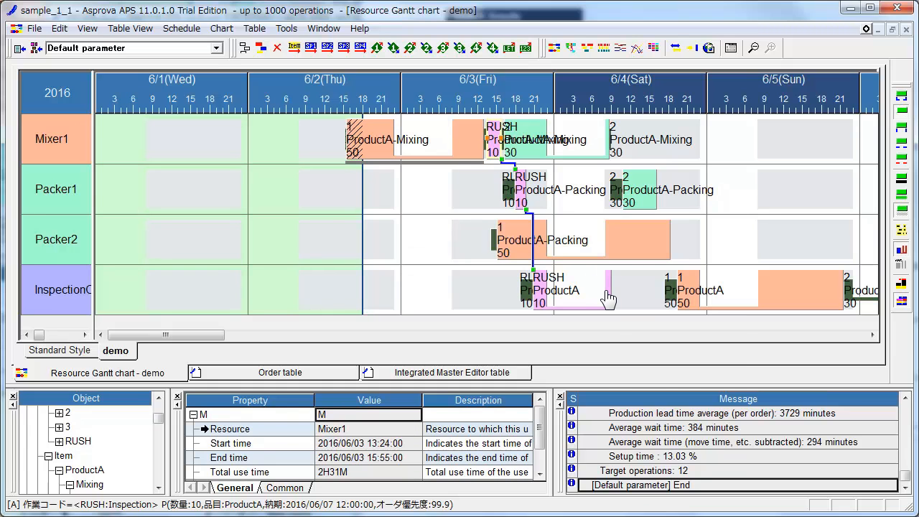
pyautogui.moveTo(611, 299)
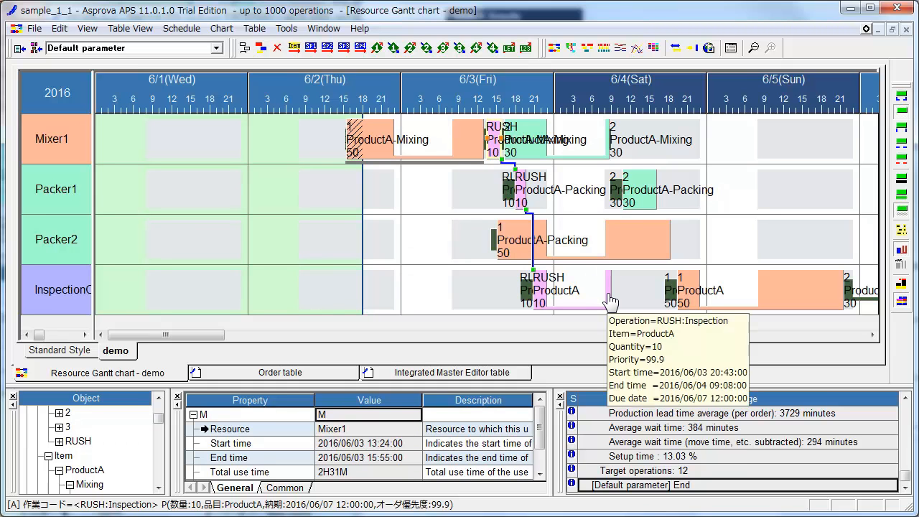